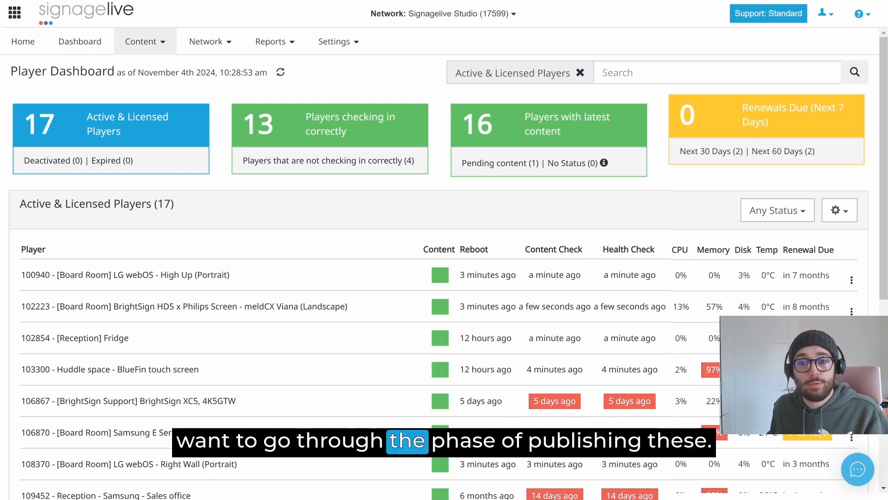
# Start a new publication triggered by Key Press A, playing for a configured duration of 10 seconds.
pyautogui.click(155, 51)
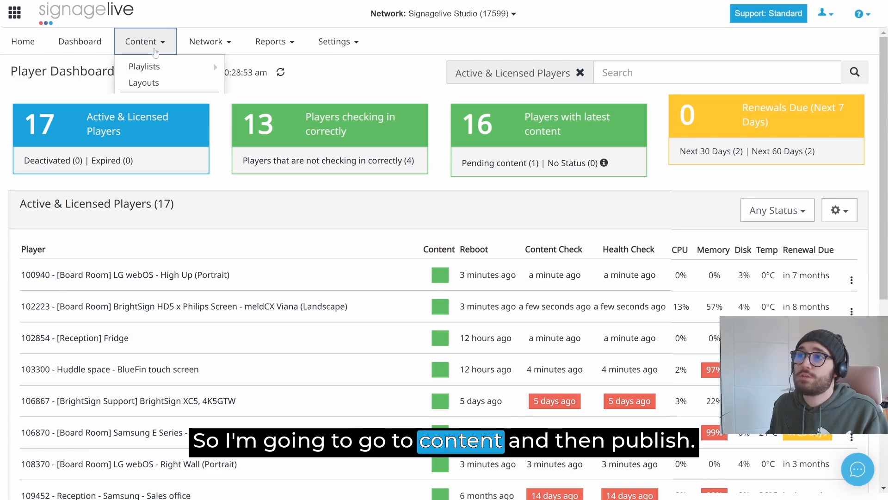
pyautogui.click(160, 112)
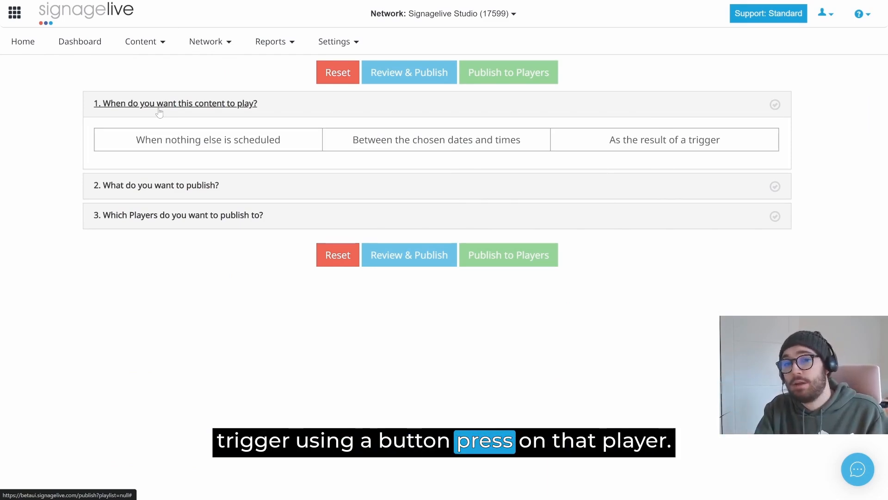
pyautogui.click(109, 107)
pyautogui.click(109, 107)
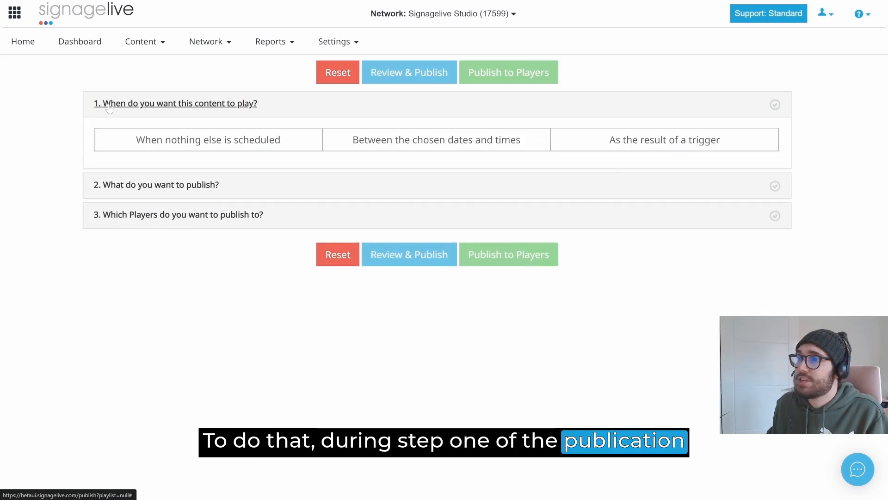
pyautogui.click(689, 147)
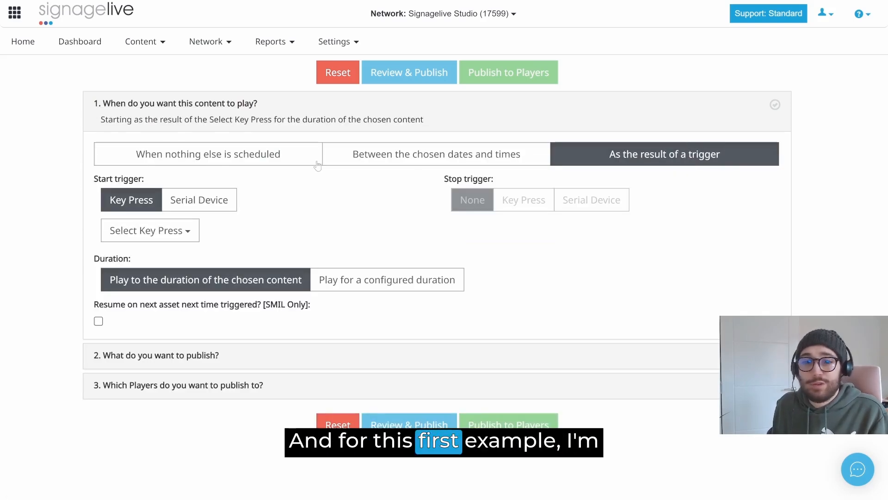
pyautogui.click(172, 234)
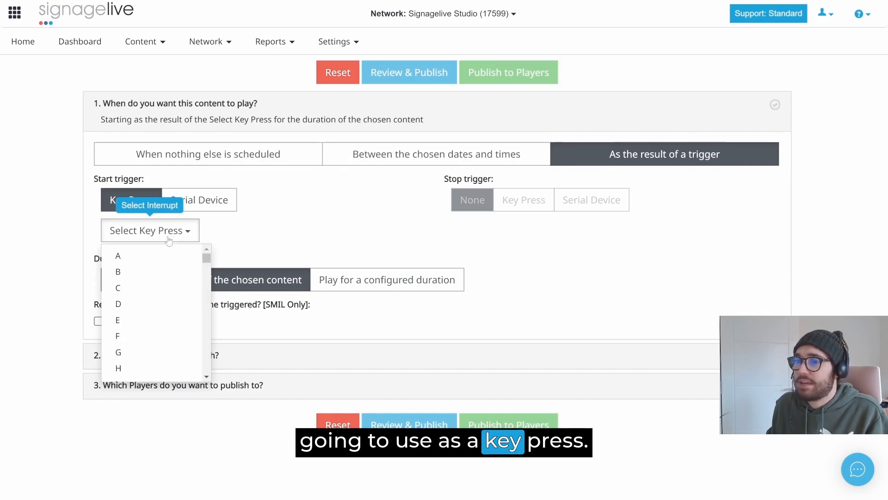
pyautogui.click(143, 255)
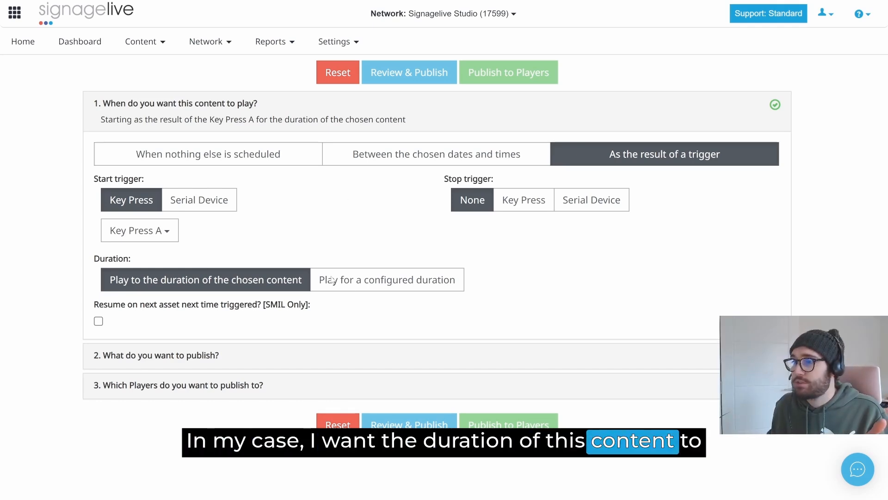
pyautogui.click(387, 289)
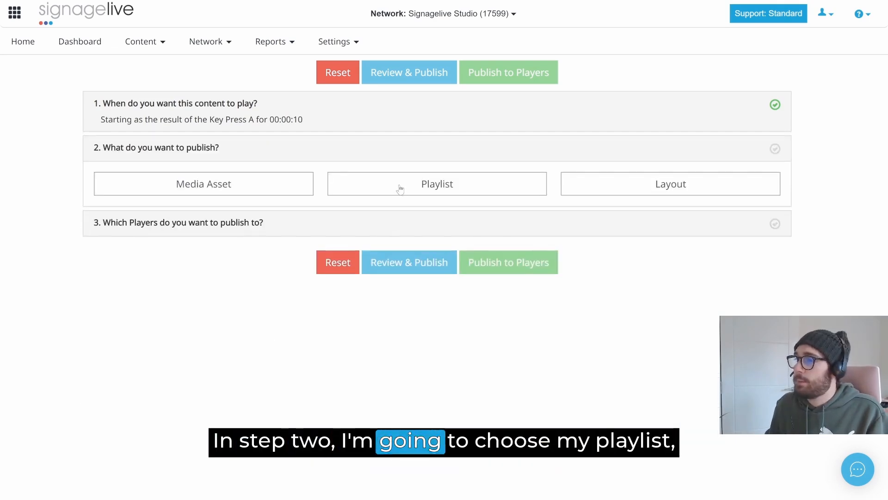
# Choose the playlist "Nexmophere - Push button 2 trigger" as the content to publish.
pyautogui.click(402, 186)
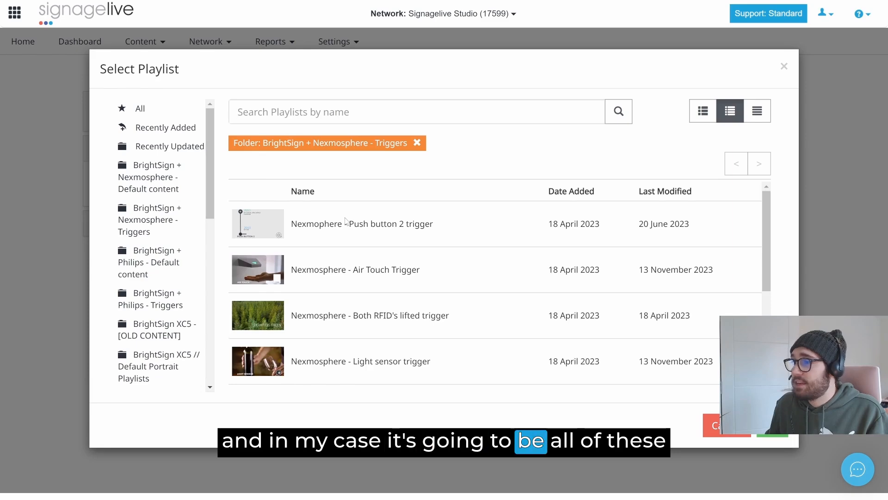
pyautogui.scroll(-4, 347, 221)
pyautogui.scroll(2, 344, 284)
pyautogui.scroll(2, 344, 284)
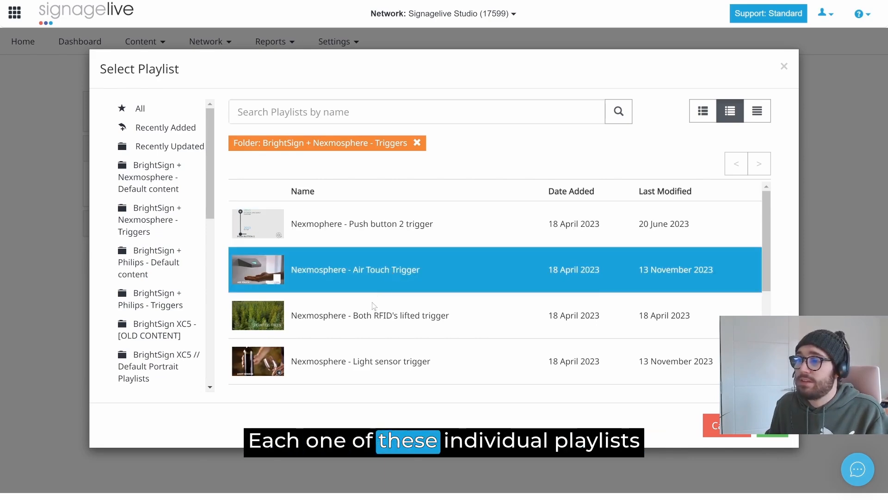
pyautogui.scroll(-1, 362, 361)
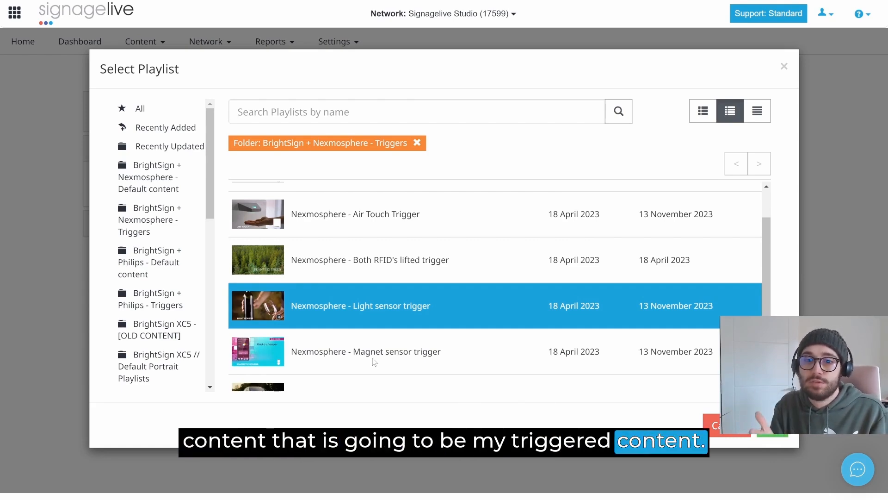
pyautogui.scroll(2, 398, 260)
pyautogui.click(405, 236)
pyautogui.click(773, 425)
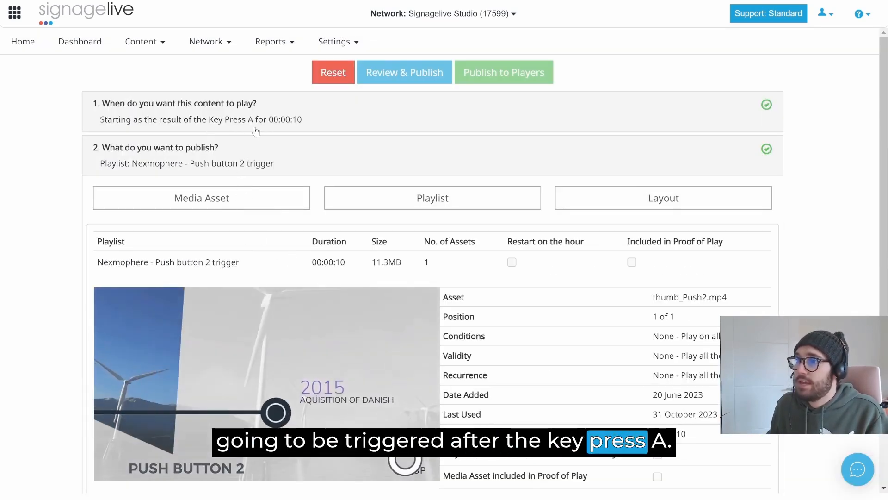
# Select the player "[BrightSign Support] XT4 for Non-Gapless Video Issue" and publish the Key Press A content to it.
pyautogui.scroll(-5, 255, 370)
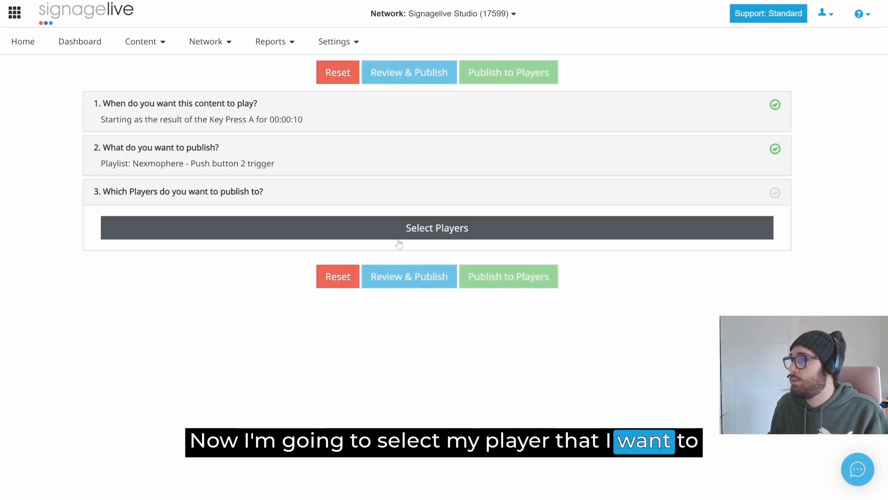
pyautogui.click(386, 233)
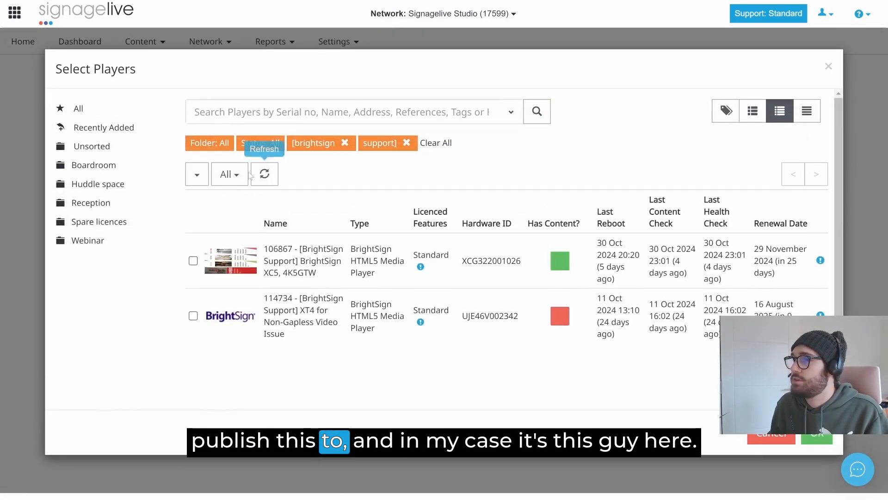
pyautogui.click(299, 303)
pyautogui.click(818, 437)
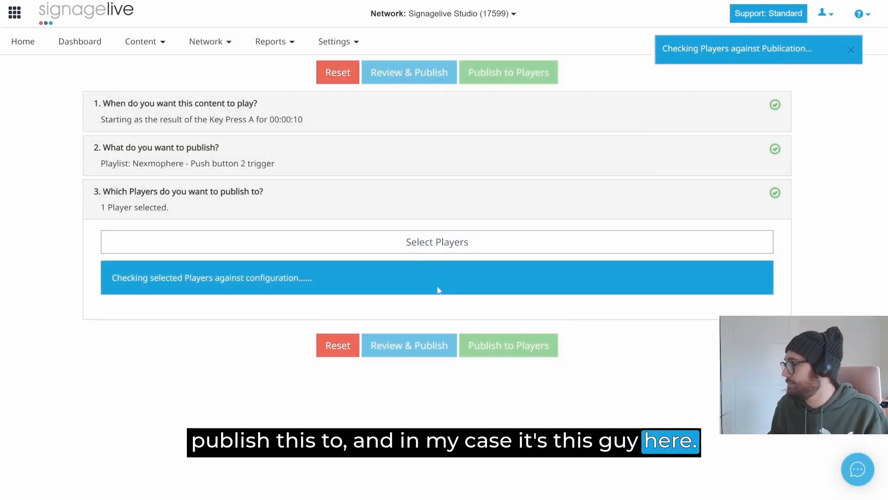
pyautogui.scroll(-1, 423, 282)
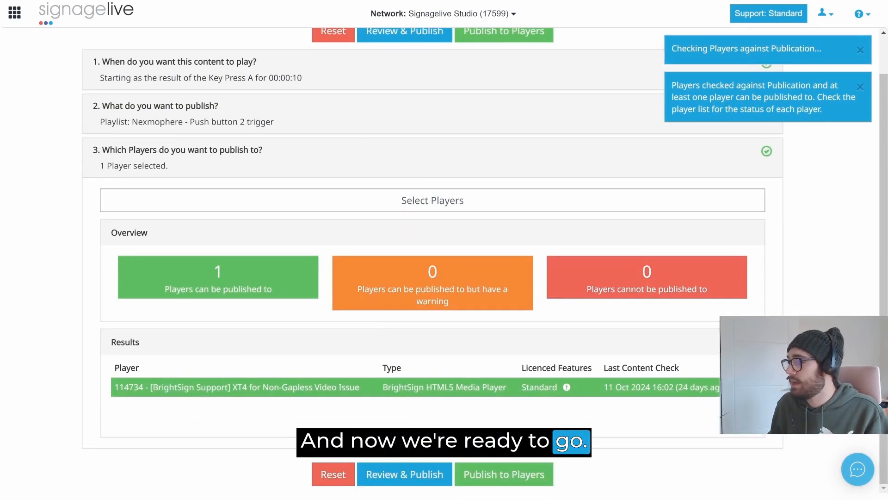
pyautogui.click(481, 477)
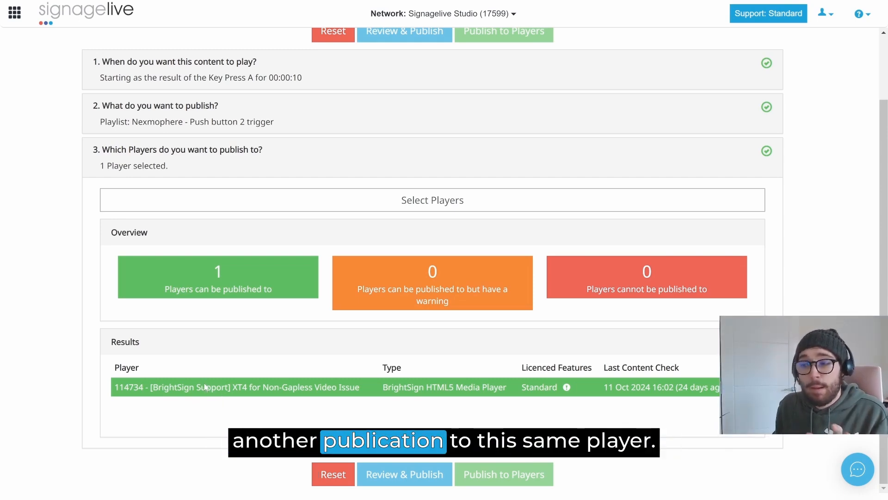
# Return to the publication's play timing settings and change the start trigger to Key Press B.
pyautogui.scroll(2, 206, 340)
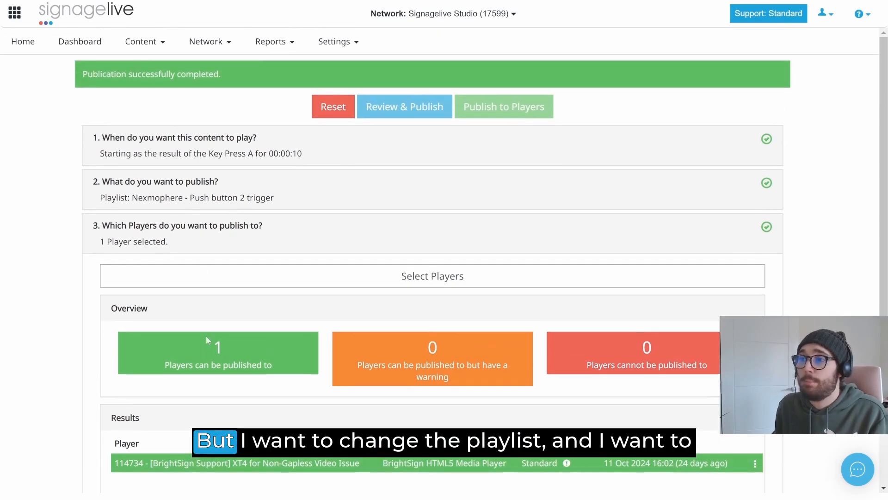
pyautogui.click(173, 195)
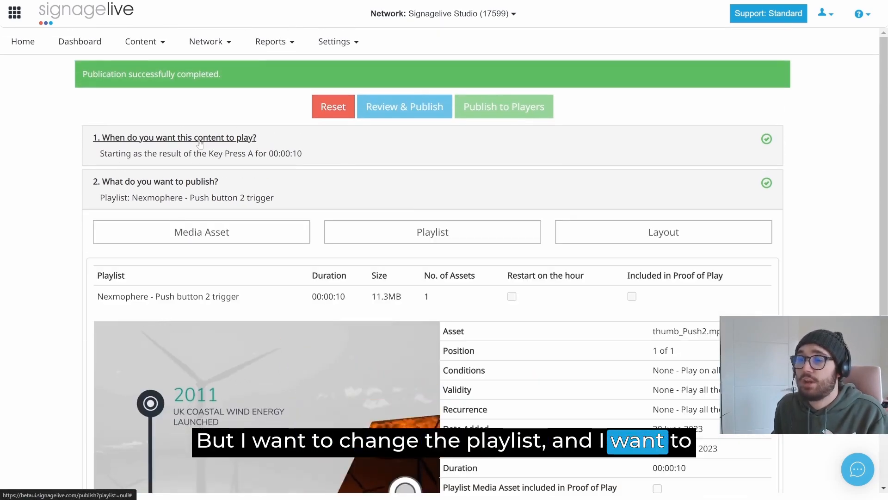
pyautogui.click(200, 143)
pyautogui.scroll(-1, 211, 393)
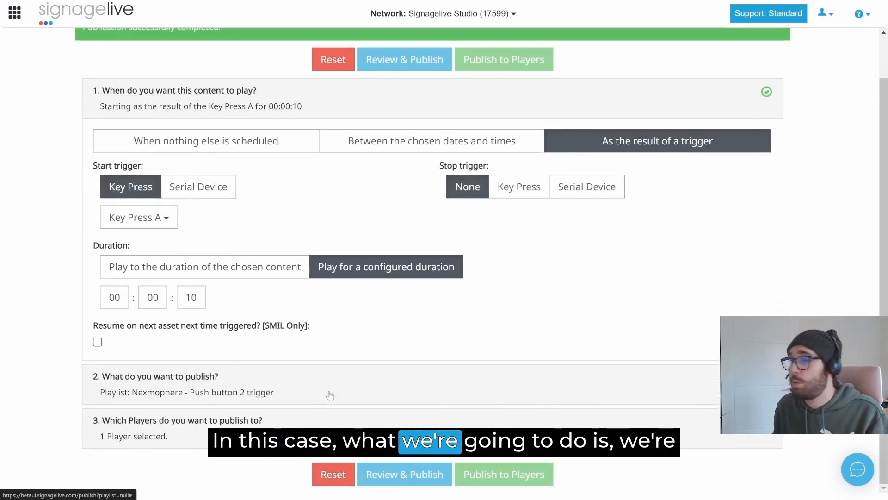
pyautogui.click(266, 116)
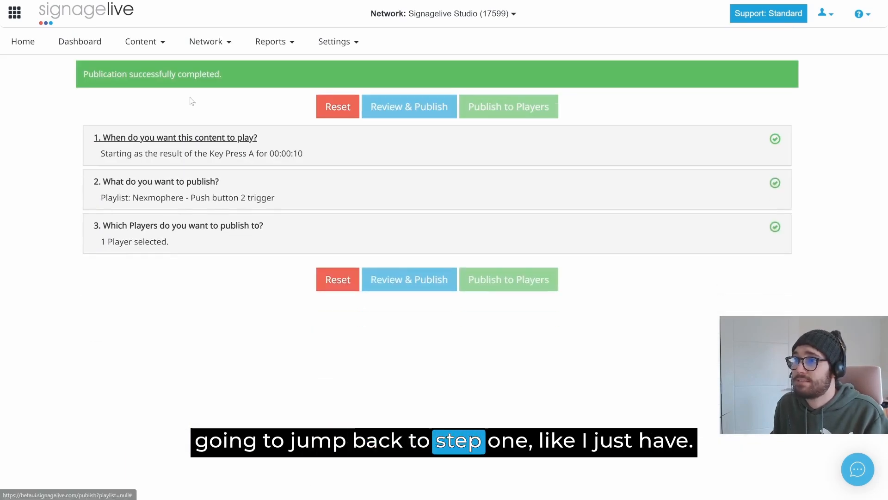
pyautogui.click(210, 151)
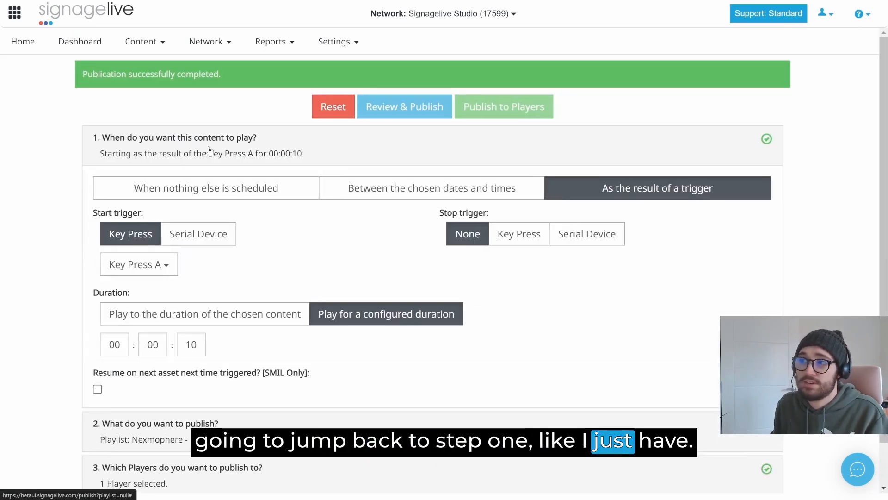
pyautogui.click(166, 266)
pyautogui.click(128, 304)
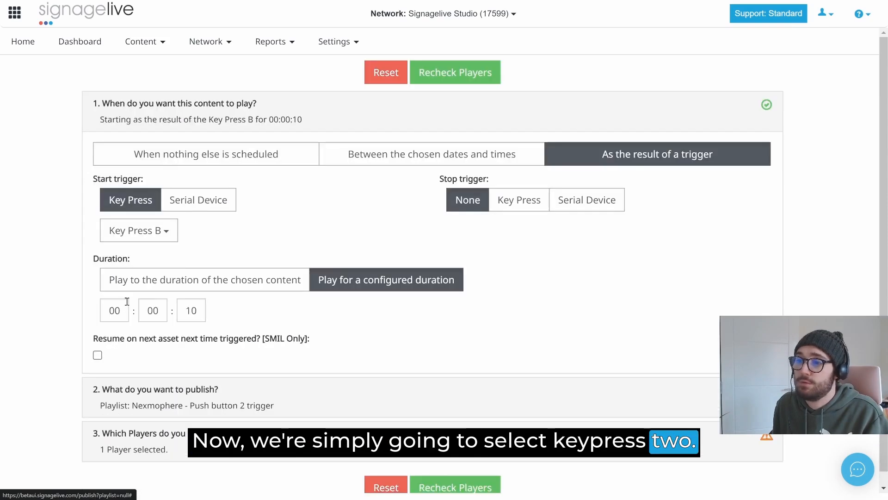
# Replace the publication's playlist with "Nexmosphere - Air Touch Trigger".
pyautogui.scroll(-1, 212, 384)
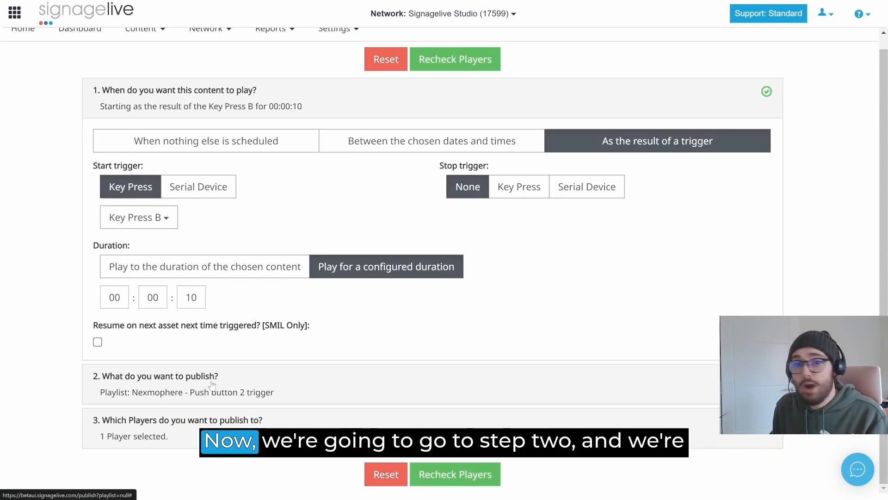
pyautogui.click(212, 377)
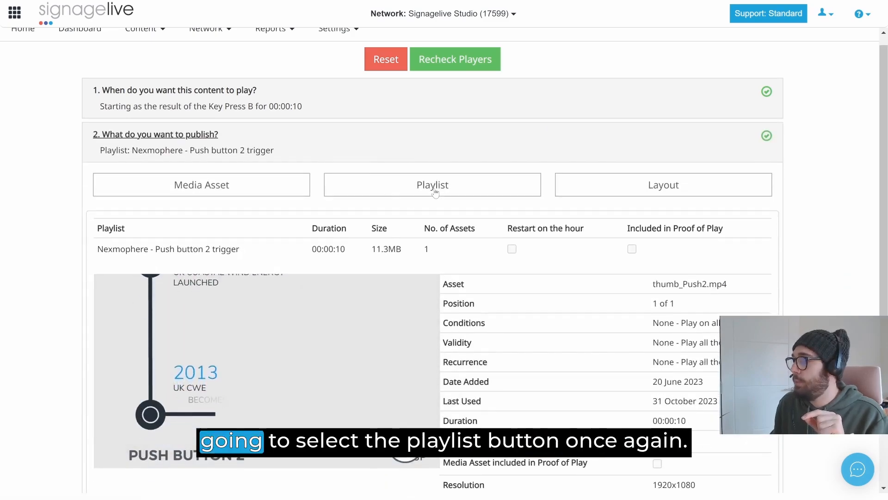
pyautogui.click(434, 190)
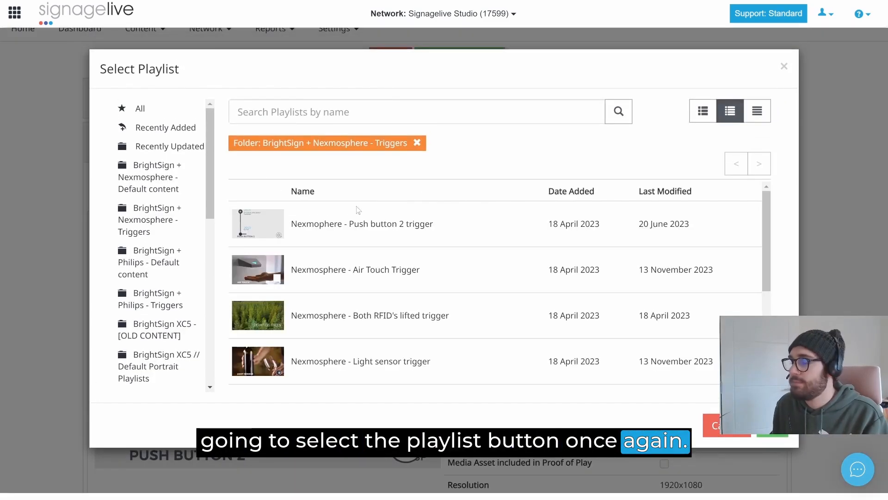
pyautogui.click(333, 267)
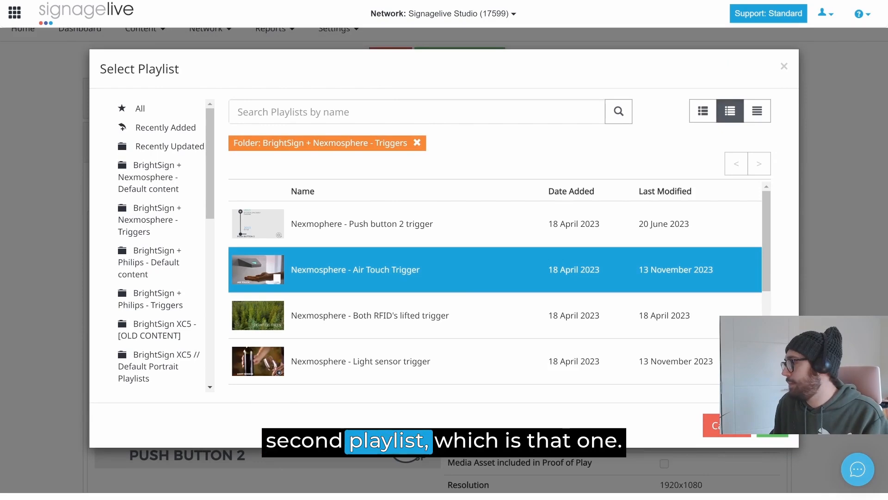
pyautogui.click(773, 426)
pyautogui.scroll(-3, 328, 299)
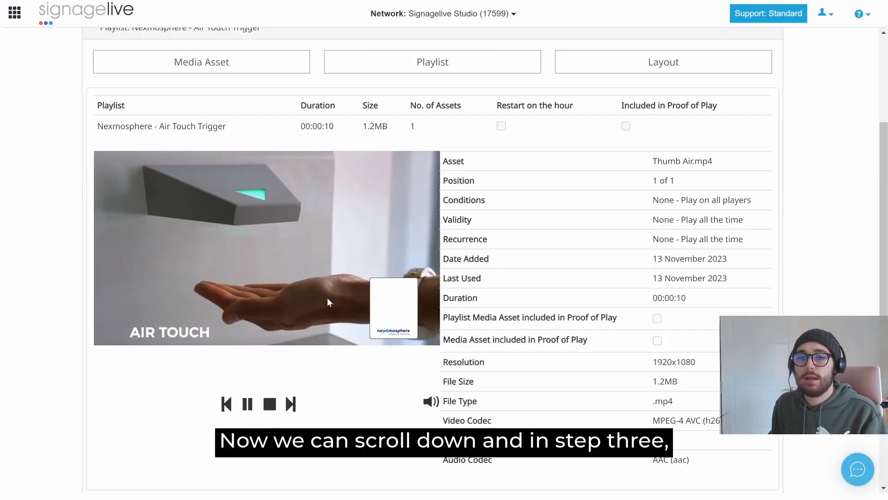
# Recheck the selected player against the changed configuration and publish the Key Press B content to it.
pyautogui.scroll(-3, 329, 300)
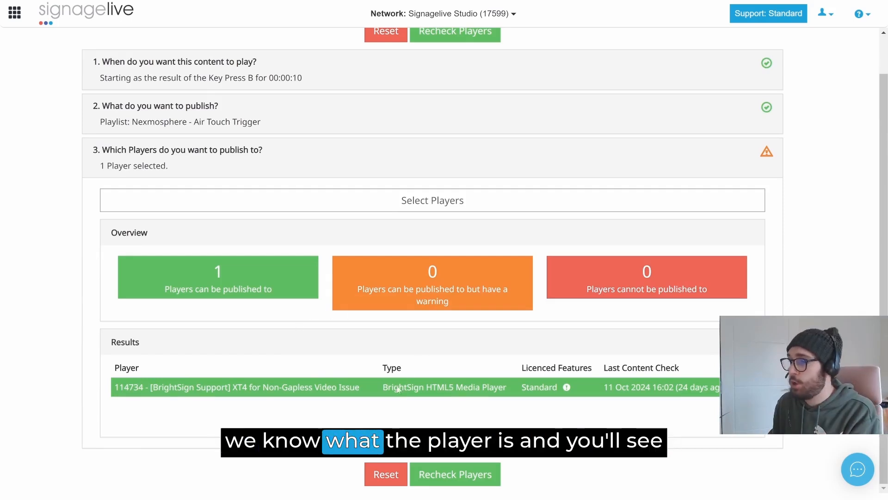
pyautogui.click(460, 473)
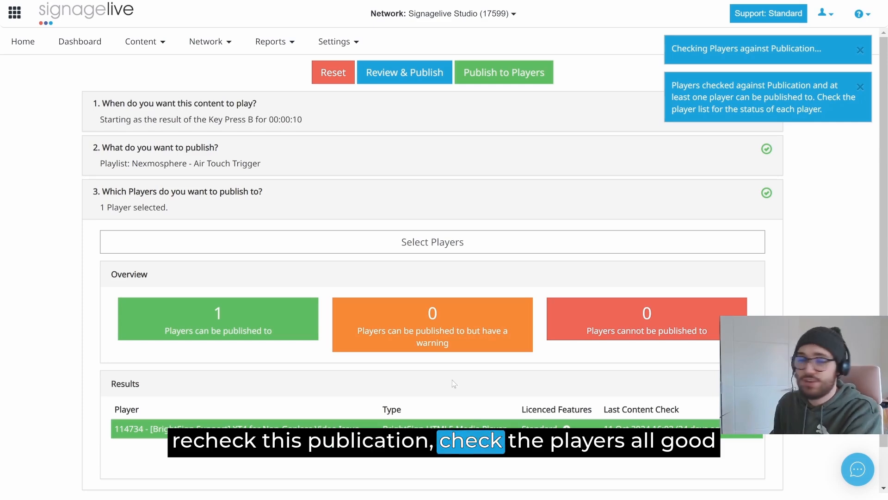
pyautogui.scroll(-1, 439, 354)
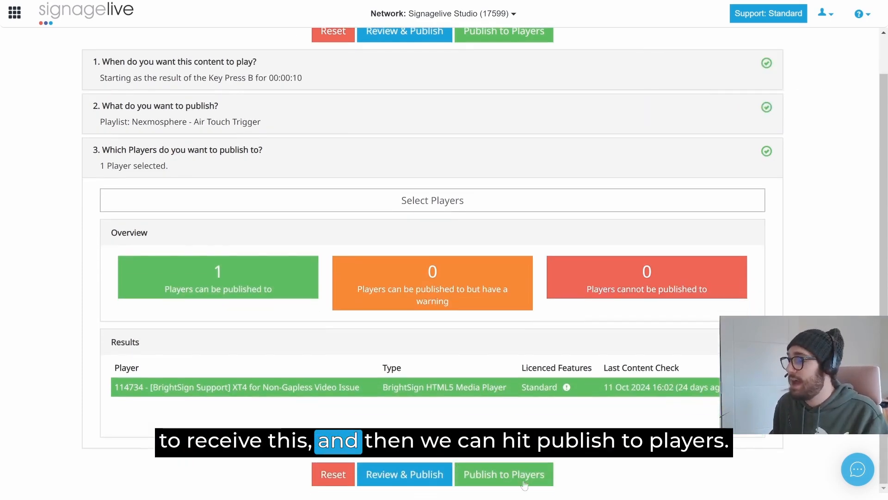
pyautogui.click(504, 474)
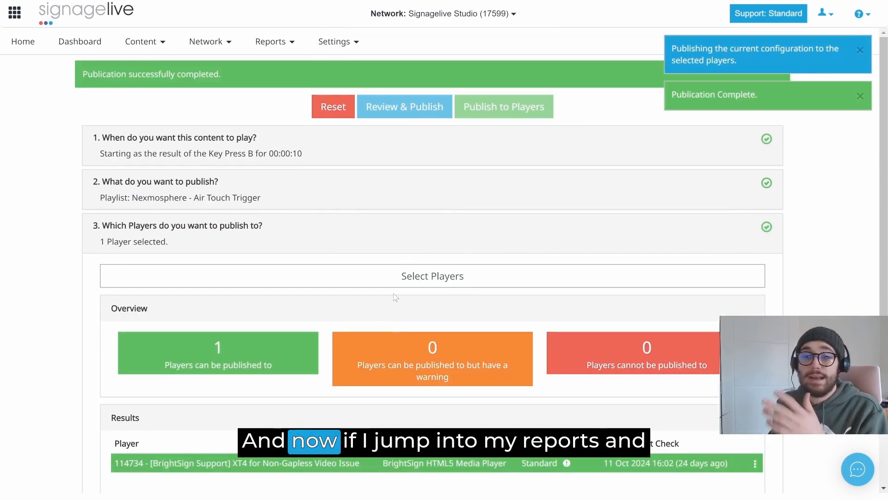
# Open the Queues report to examine the network's publish and player configuration queues.
pyautogui.click(270, 41)
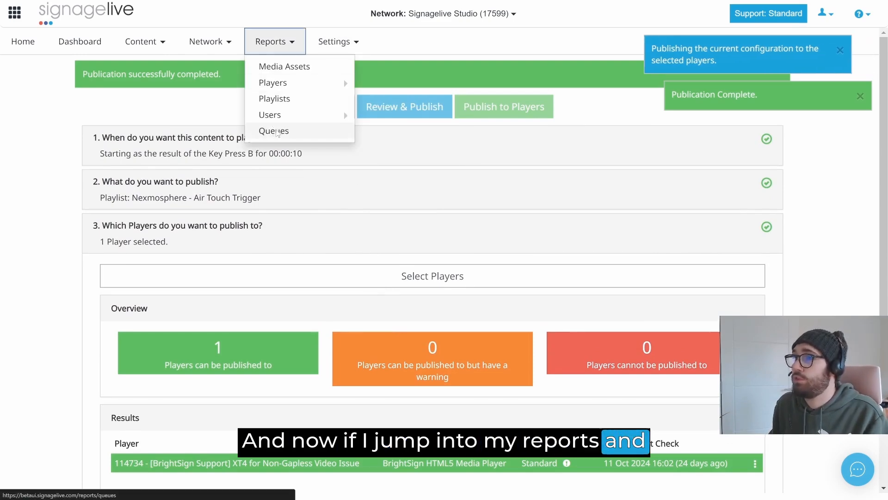
pyautogui.click(275, 131)
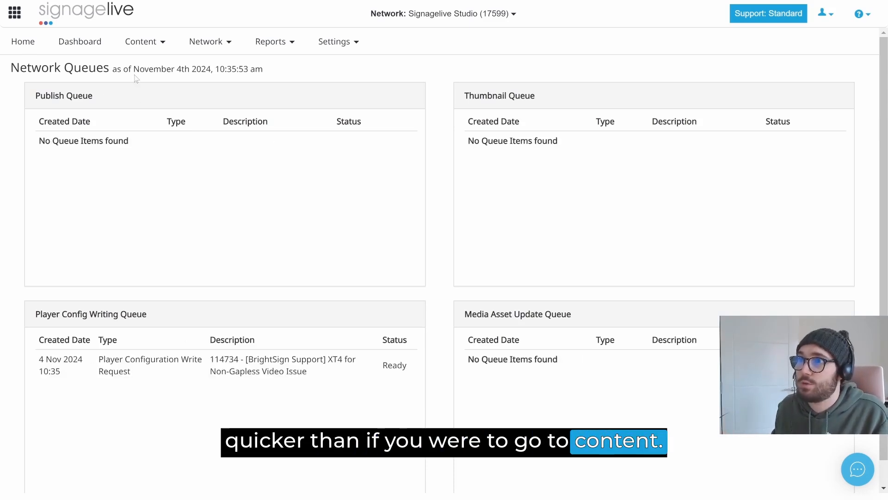
# Open a blank publication form for setting up content from scratch.
pyautogui.click(141, 42)
pyautogui.click(168, 103)
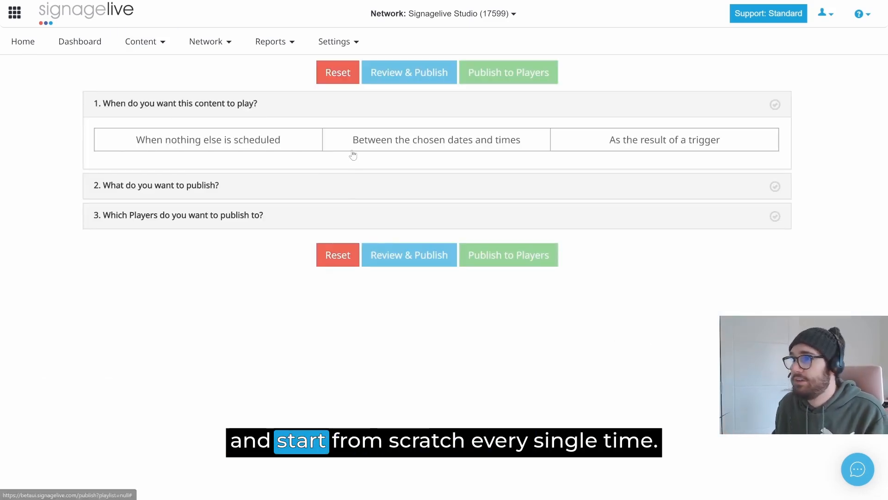